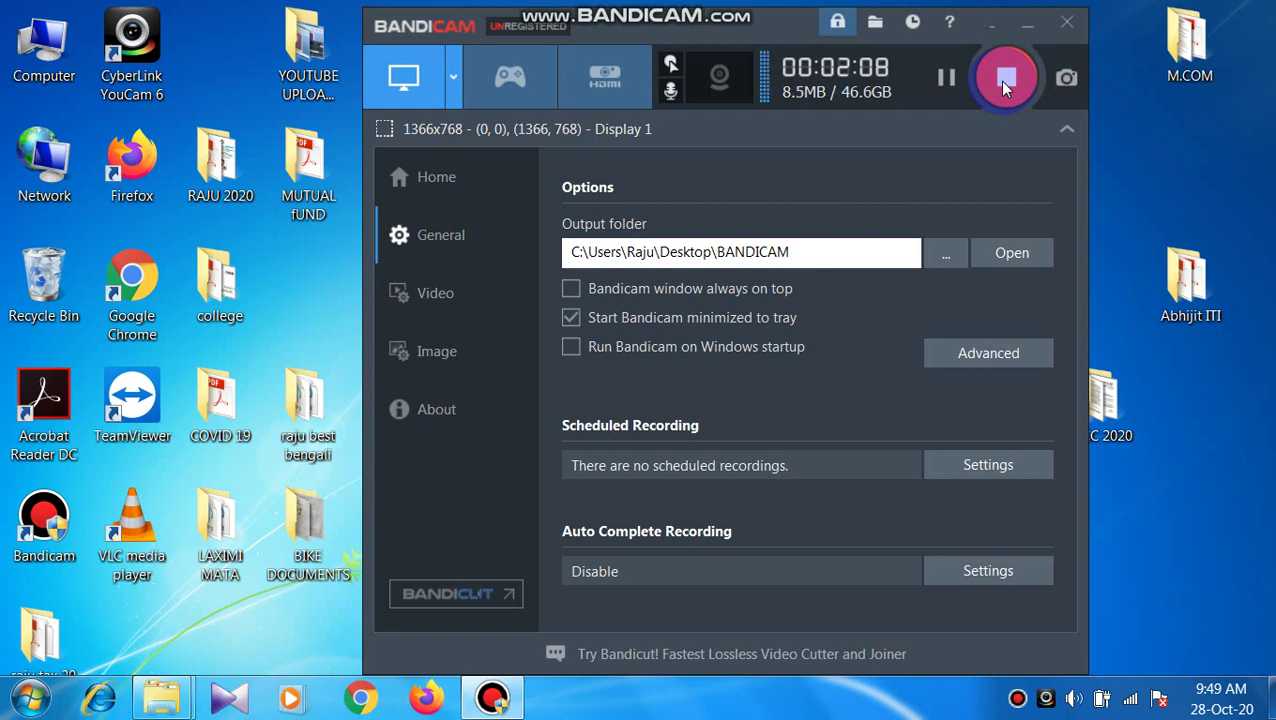
{"action": "left_click", "coordinate": [1031, 30]}
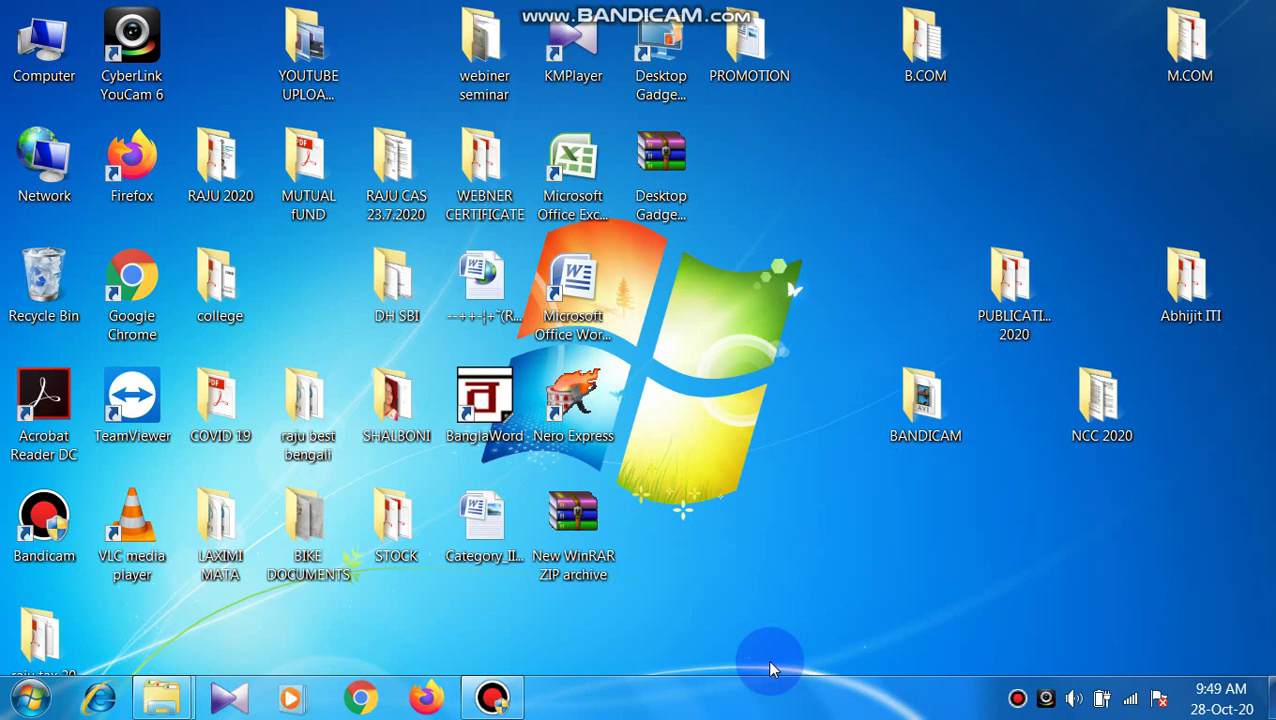
{"action": "left_click", "coordinate": [425, 700]}
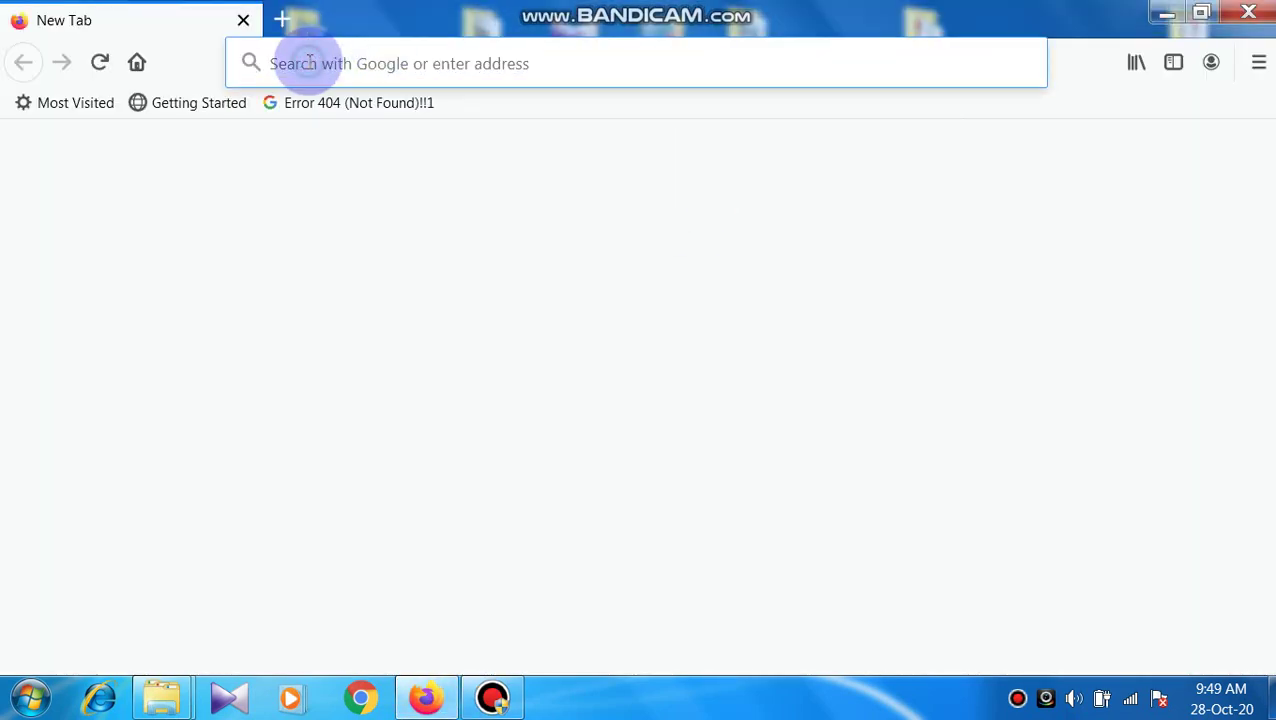
{"action": "left_click", "coordinate": [309, 63]}
{"action": "type", "text": "www.google.com/"}
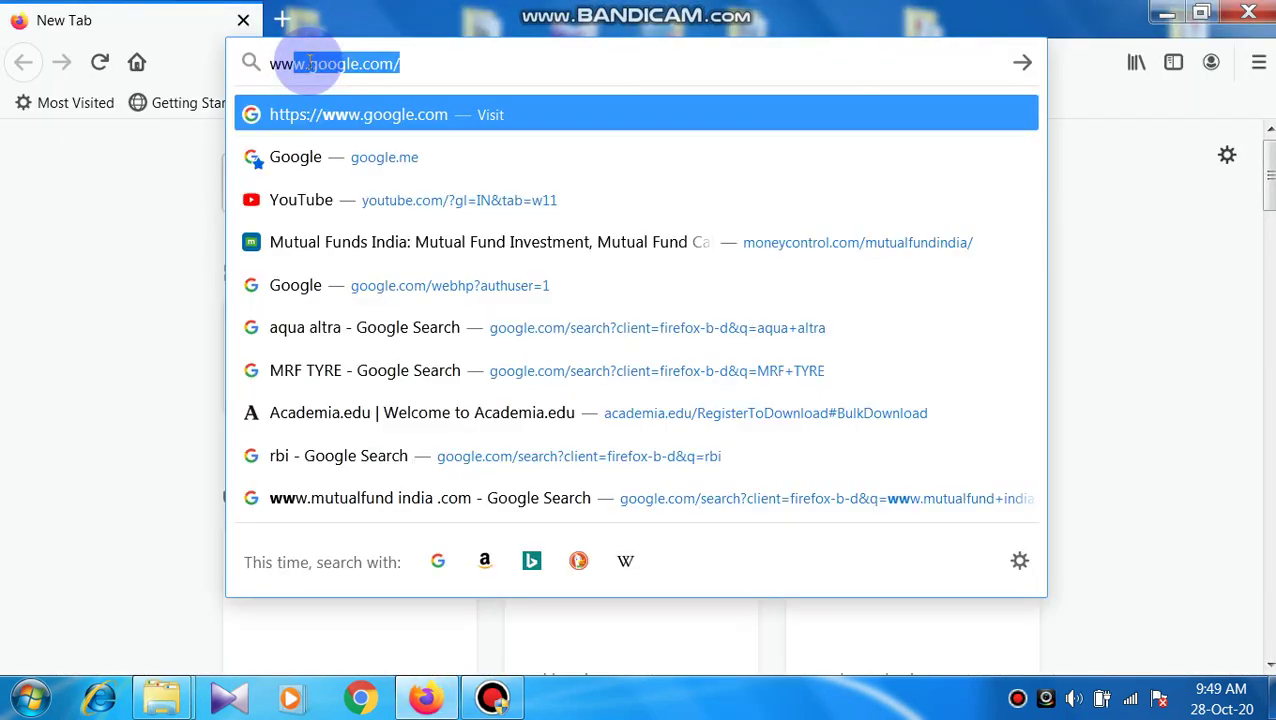
{"action": "left_click", "coordinate": [334, 108]}
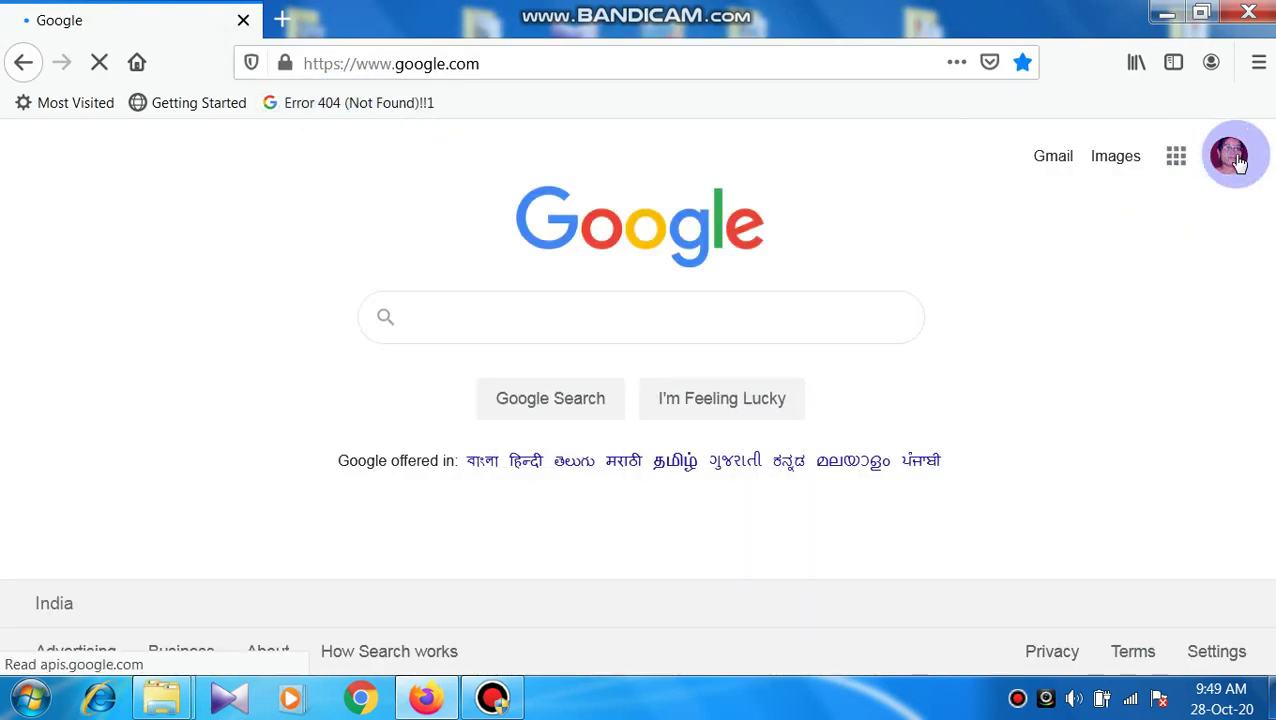
{"action": "left_click", "coordinate": [1235, 160]}
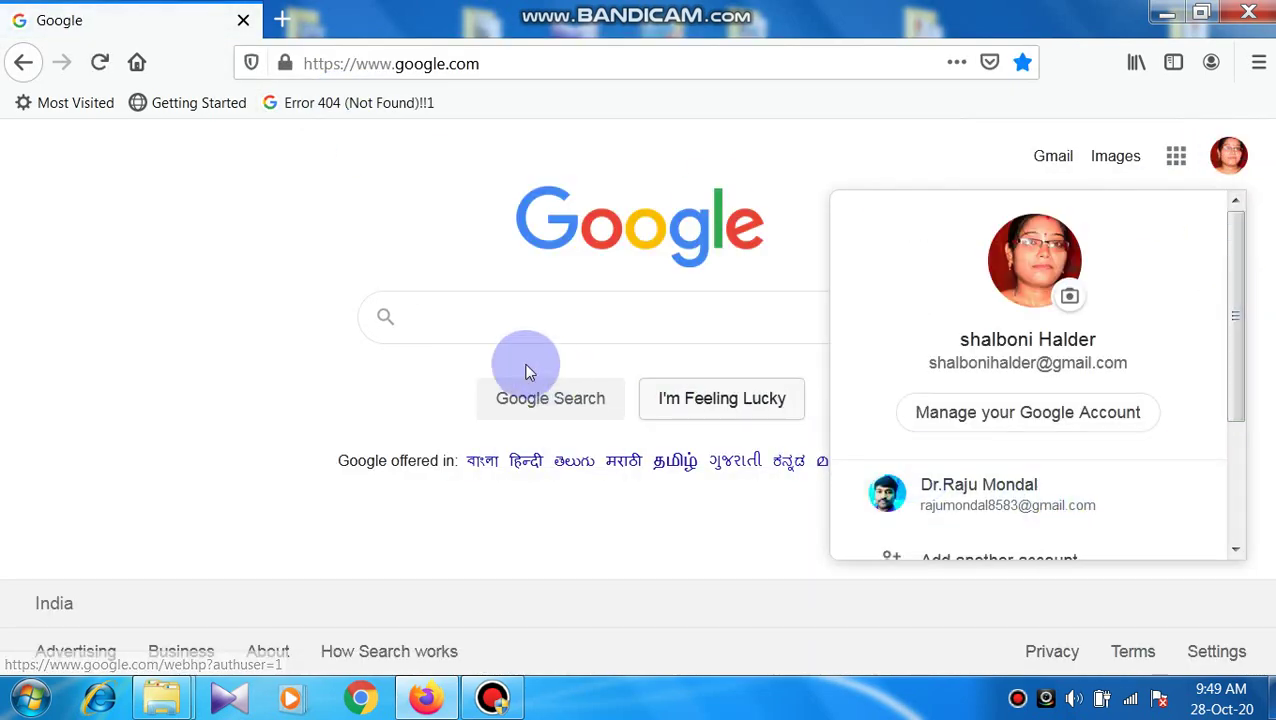
{"action": "left_click", "coordinate": [991, 504]}
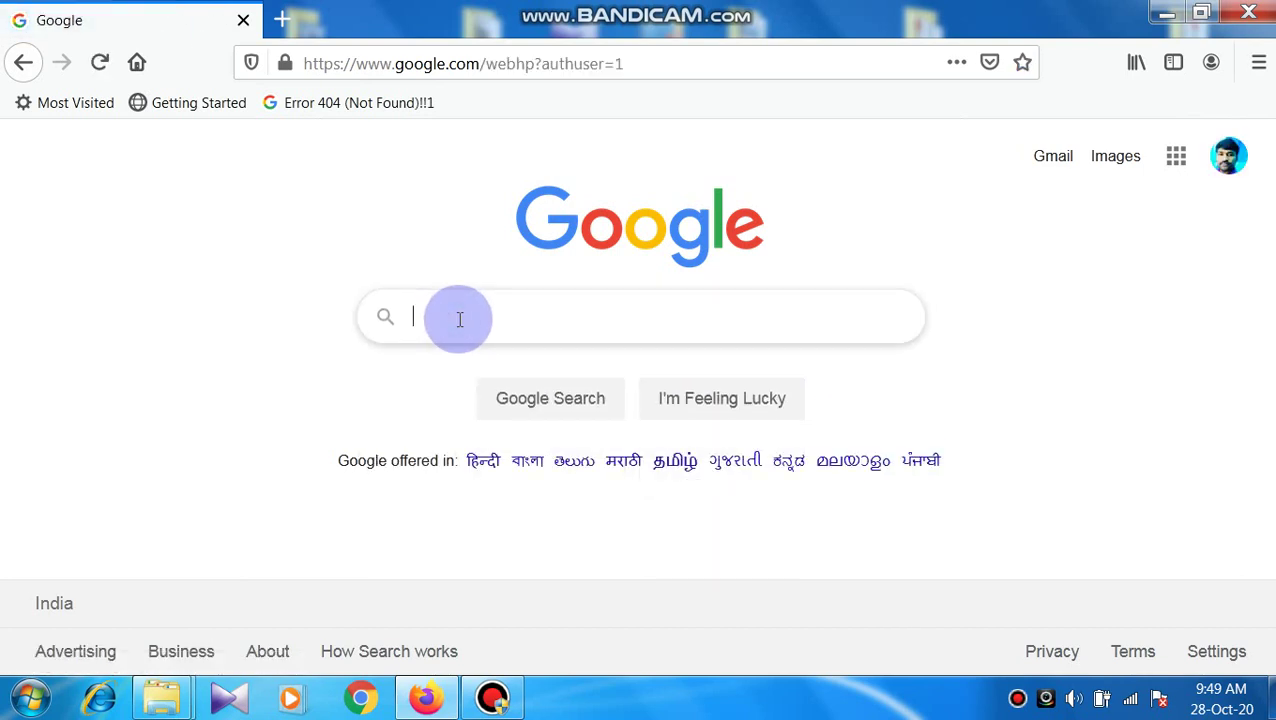
Search Google for Fakir Chand College and open the college's official website
{"action": "type", "text": "fakir"}
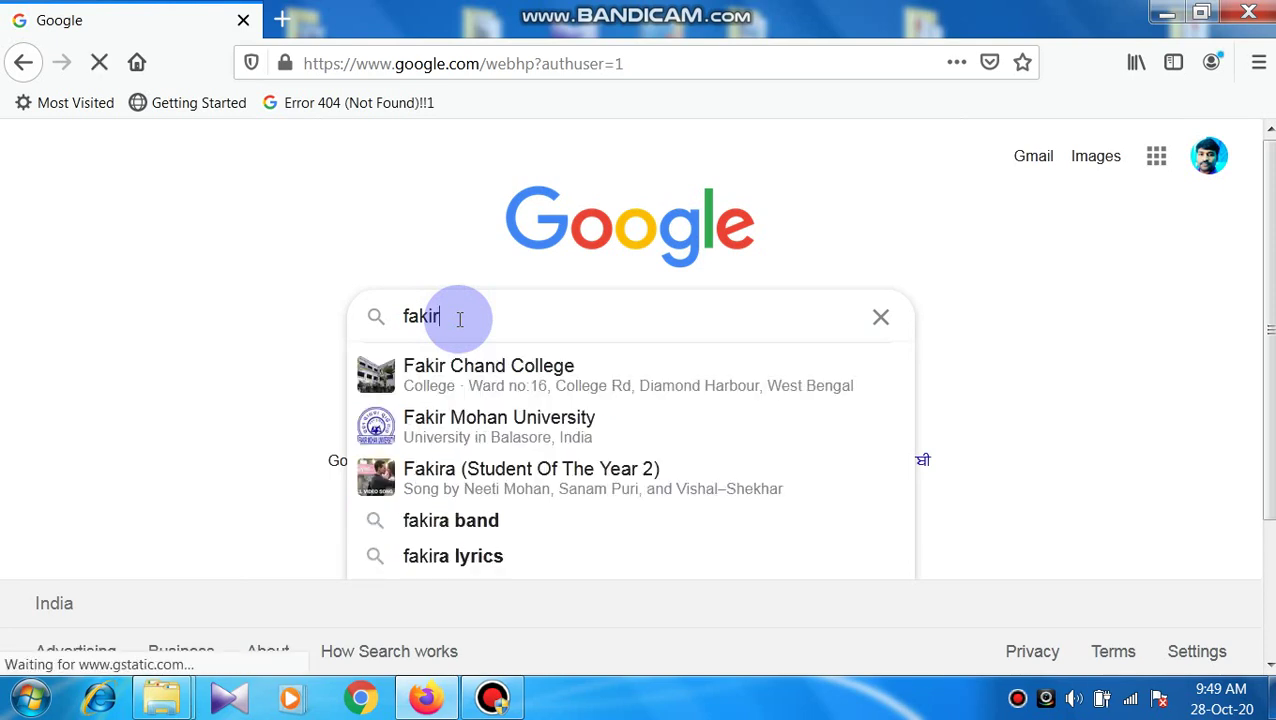
{"action": "left_click", "coordinate": [492, 372]}
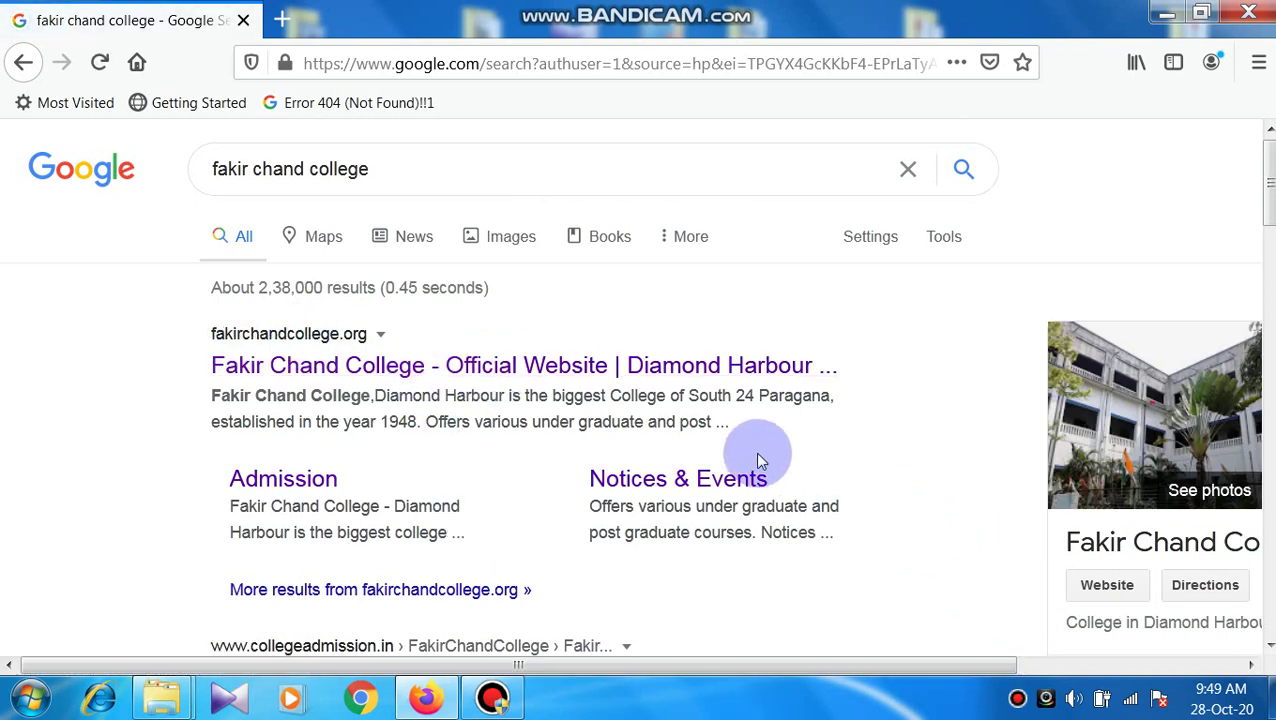
{"action": "left_click", "coordinate": [545, 381]}
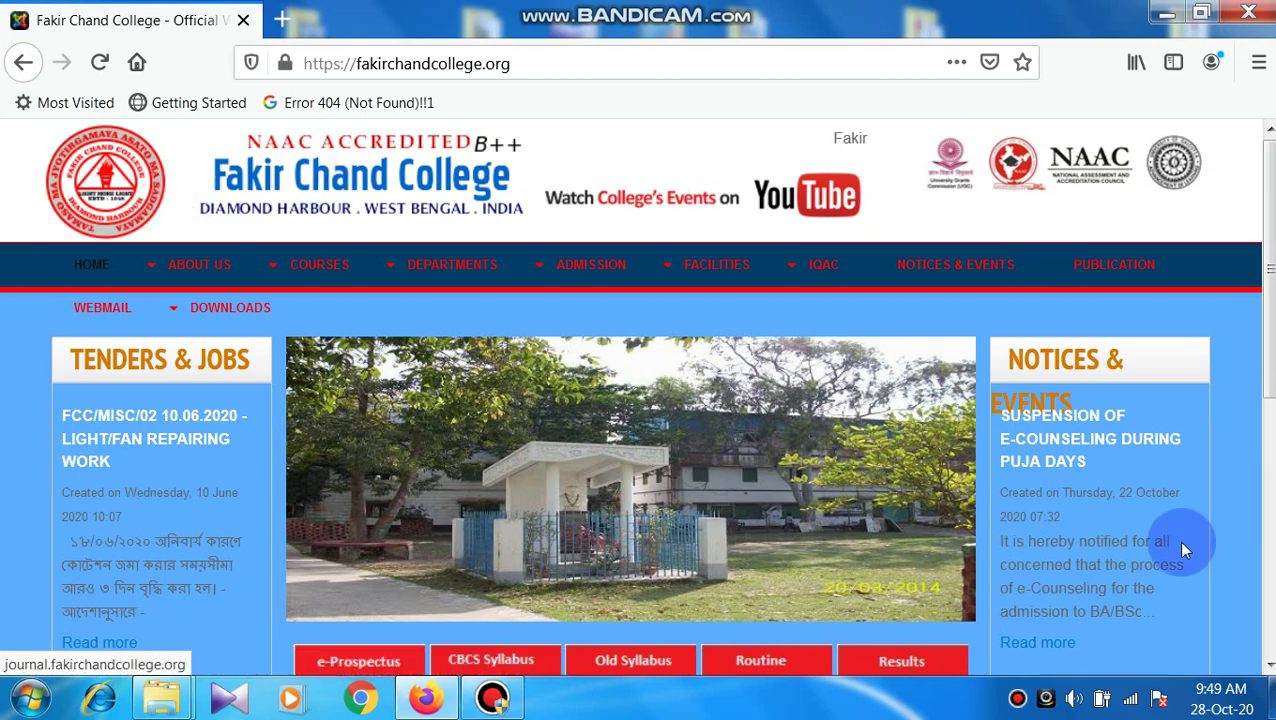
Open the notice on suspension of e-Counseling from Notices & Events and advance to the NCC Provisional Enrollment: 2020 notice
{"action": "scroll", "coordinate": [700, 490], "scroll_direction": "down", "scroll_amount": 3}
{"action": "scroll", "coordinate": [660, 480], "scroll_direction": "up", "scroll_amount": 1}
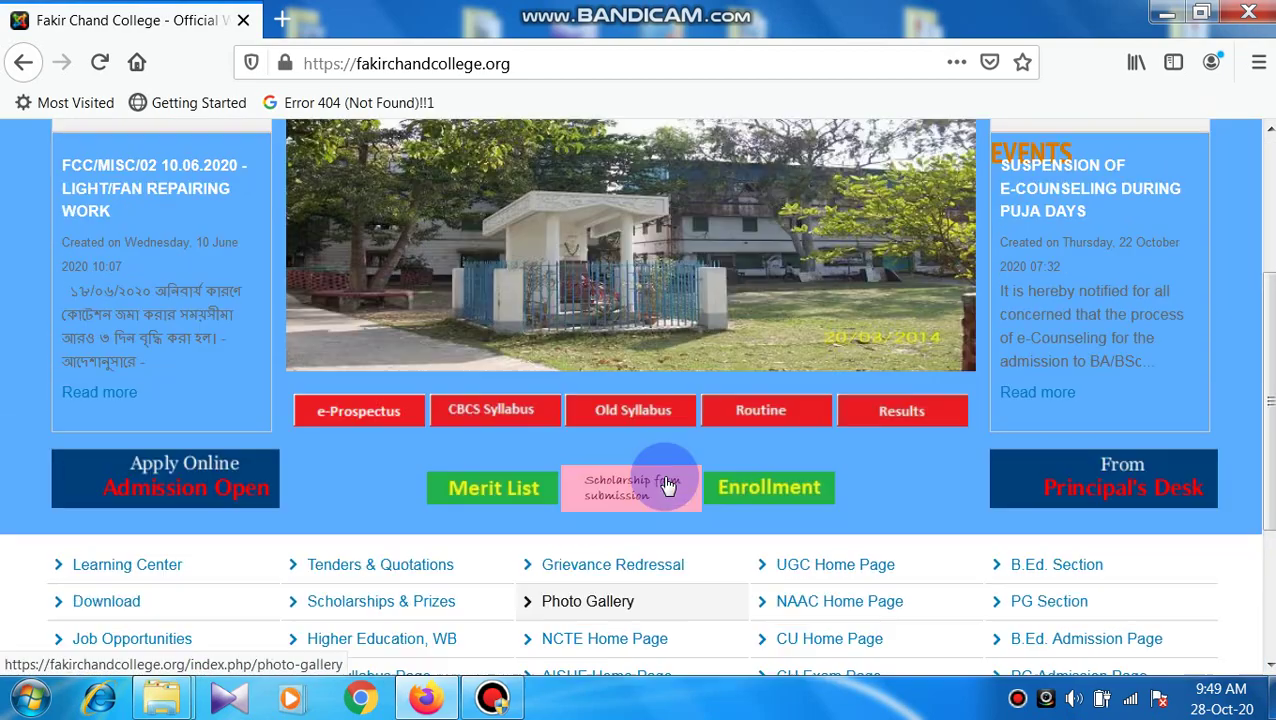
{"action": "scroll", "coordinate": [668, 485], "scroll_direction": "up", "scroll_amount": 1}
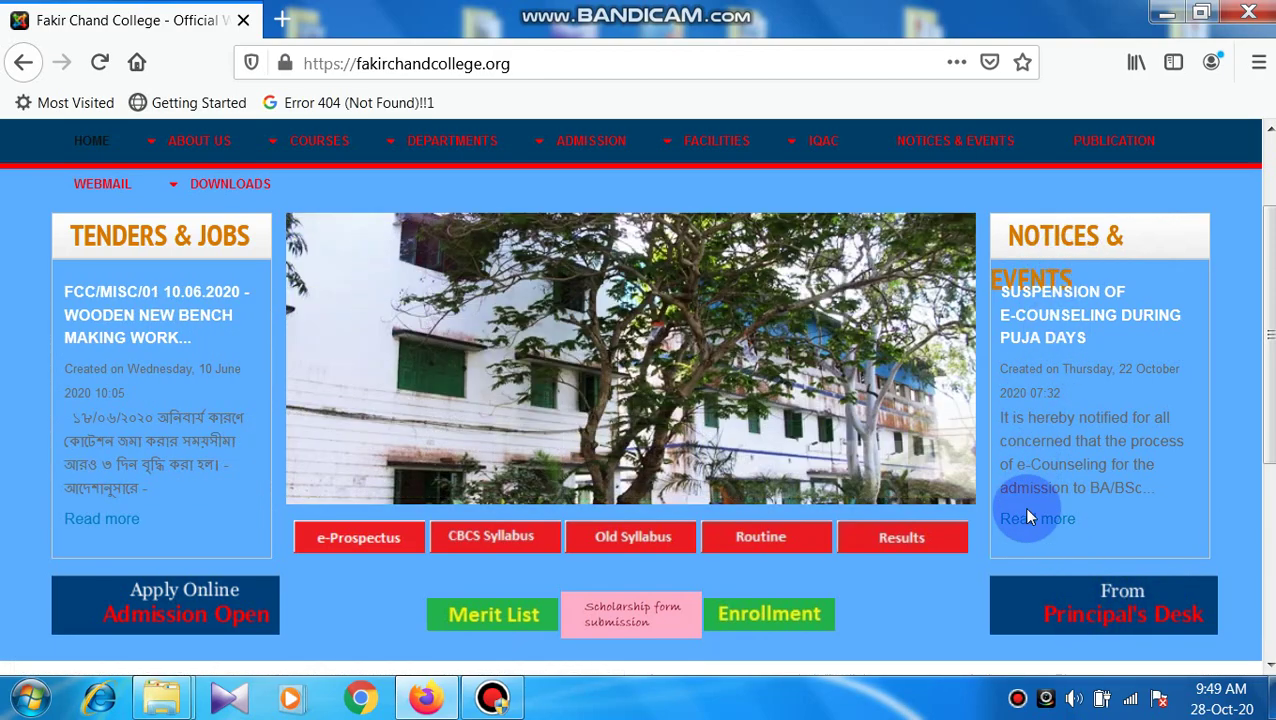
{"action": "left_click", "coordinate": [1035, 526]}
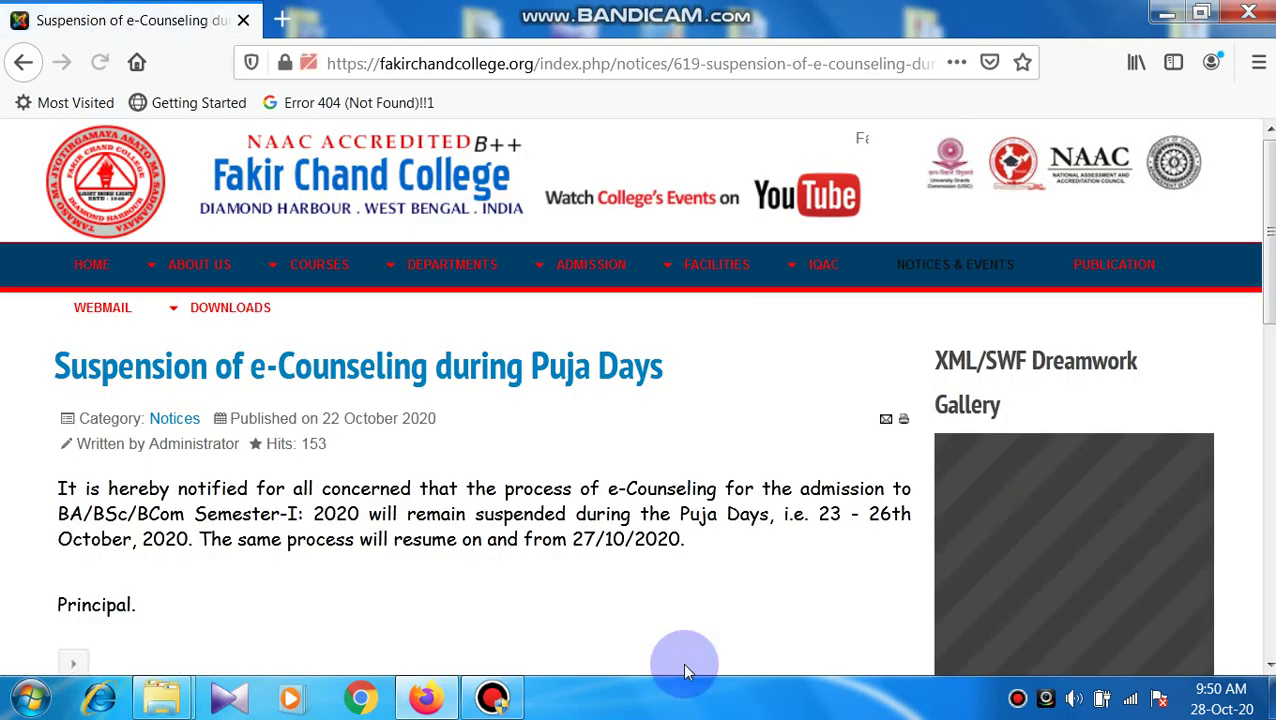
{"action": "scroll", "coordinate": [620, 555], "scroll_direction": "down", "scroll_amount": 5}
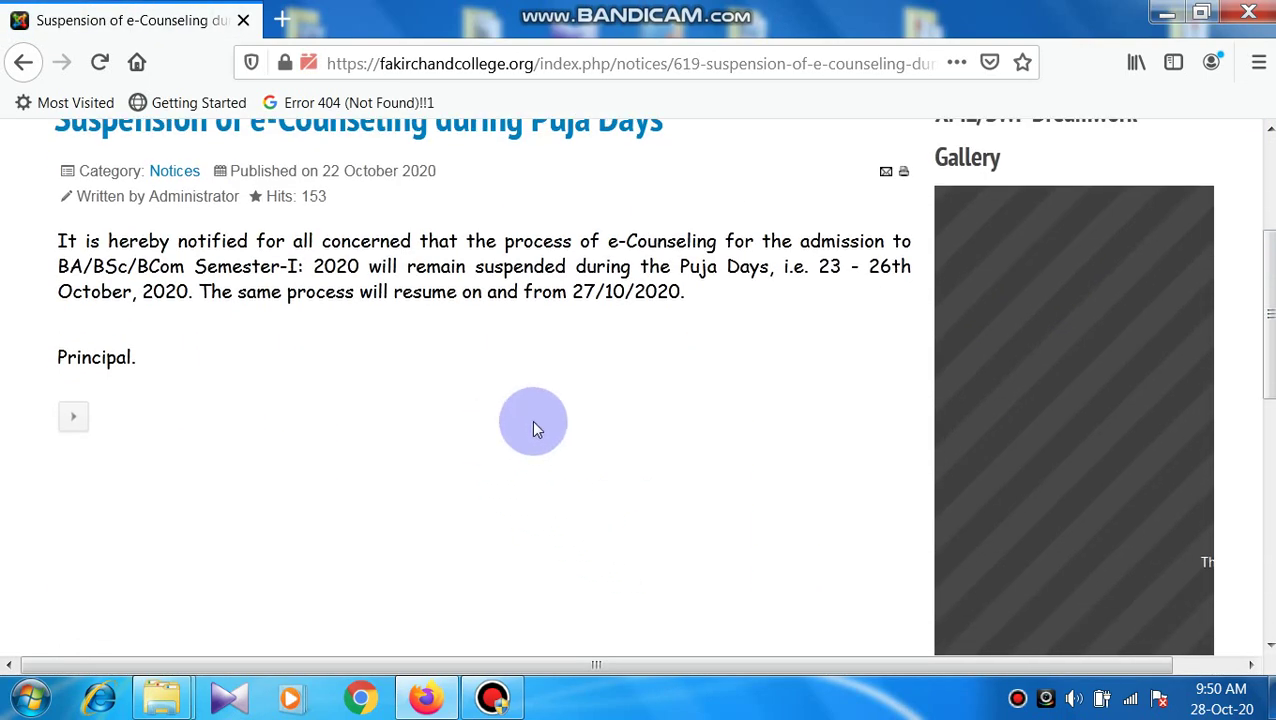
{"action": "left_click", "coordinate": [71, 418]}
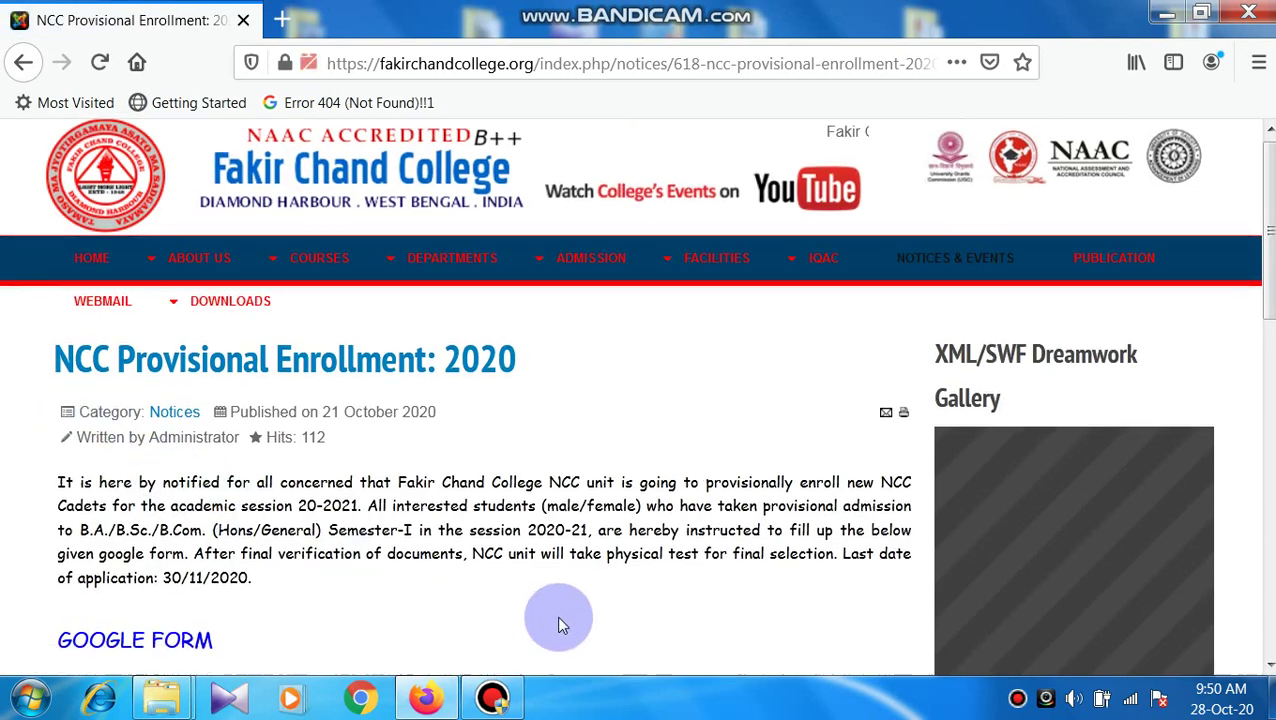
Read the enrollment notice and its list of required information, and open the linked Google form
{"action": "scroll", "coordinate": [556, 615], "scroll_direction": "down", "scroll_amount": 2}
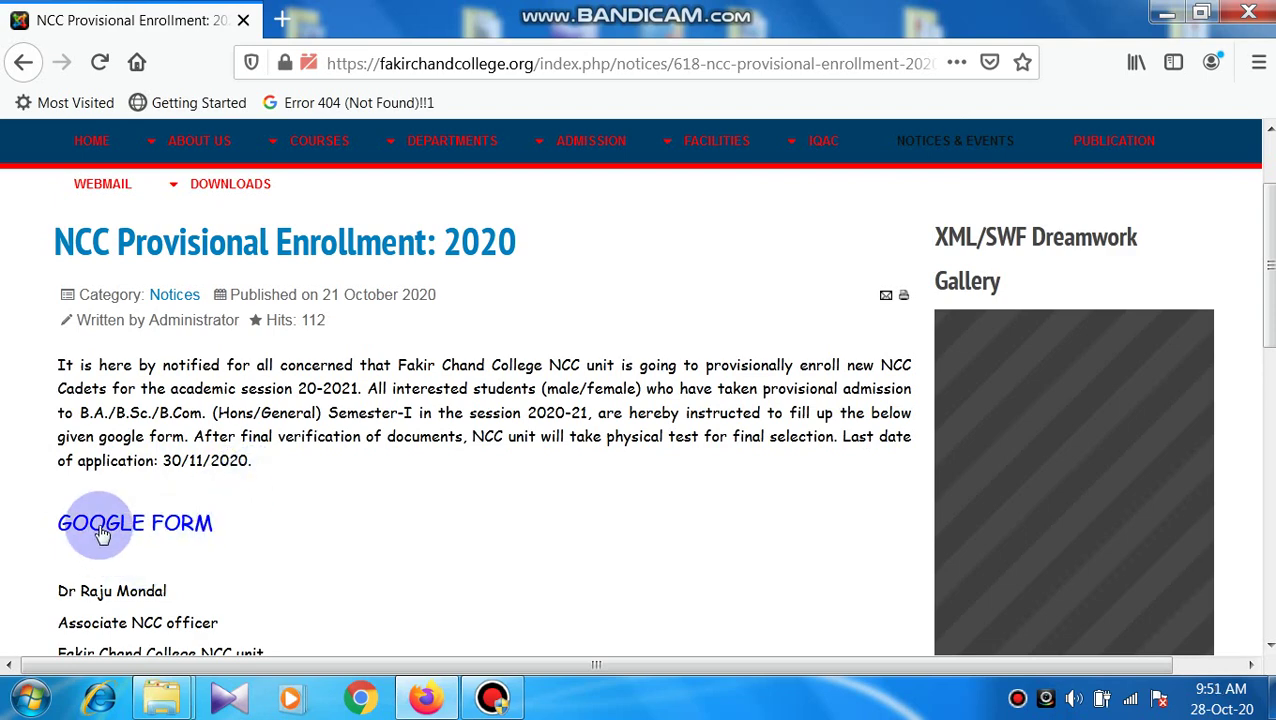
{"action": "scroll", "coordinate": [220, 553], "scroll_direction": "down", "scroll_amount": 4}
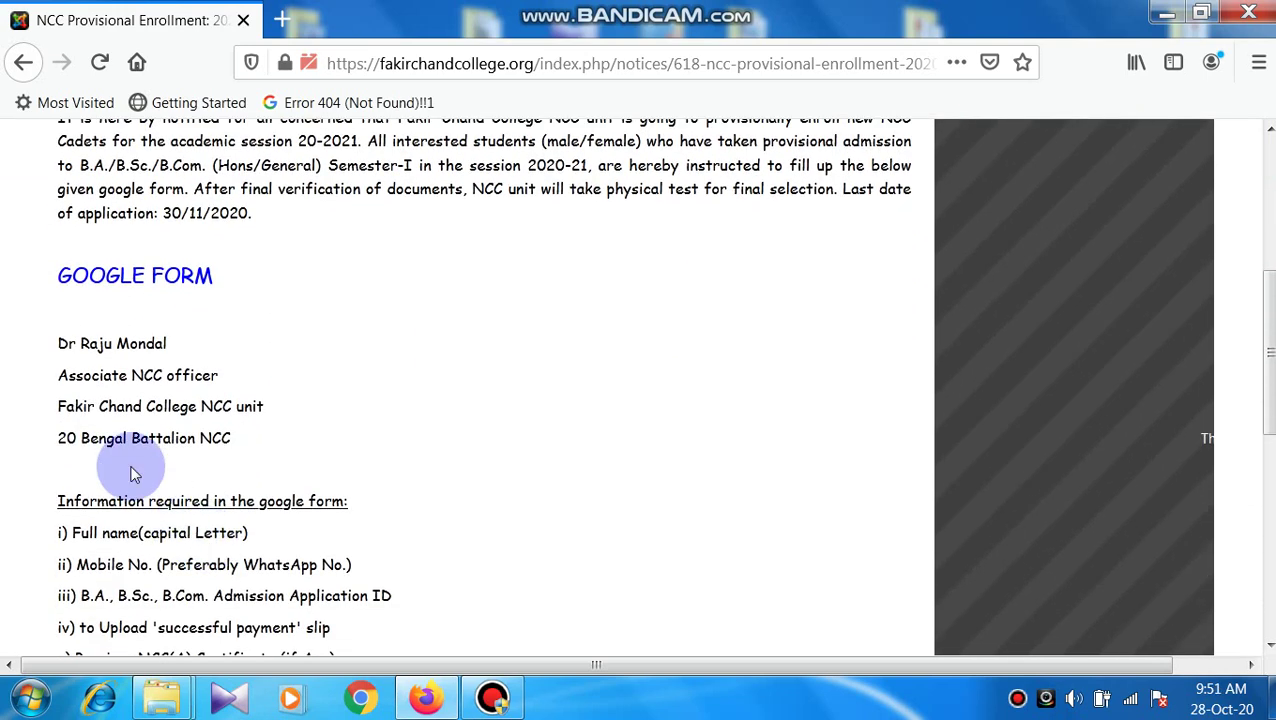
{"action": "scroll", "coordinate": [172, 565], "scroll_direction": "down", "scroll_amount": 1}
{"action": "scroll", "coordinate": [172, 565], "scroll_direction": "down", "scroll_amount": 1}
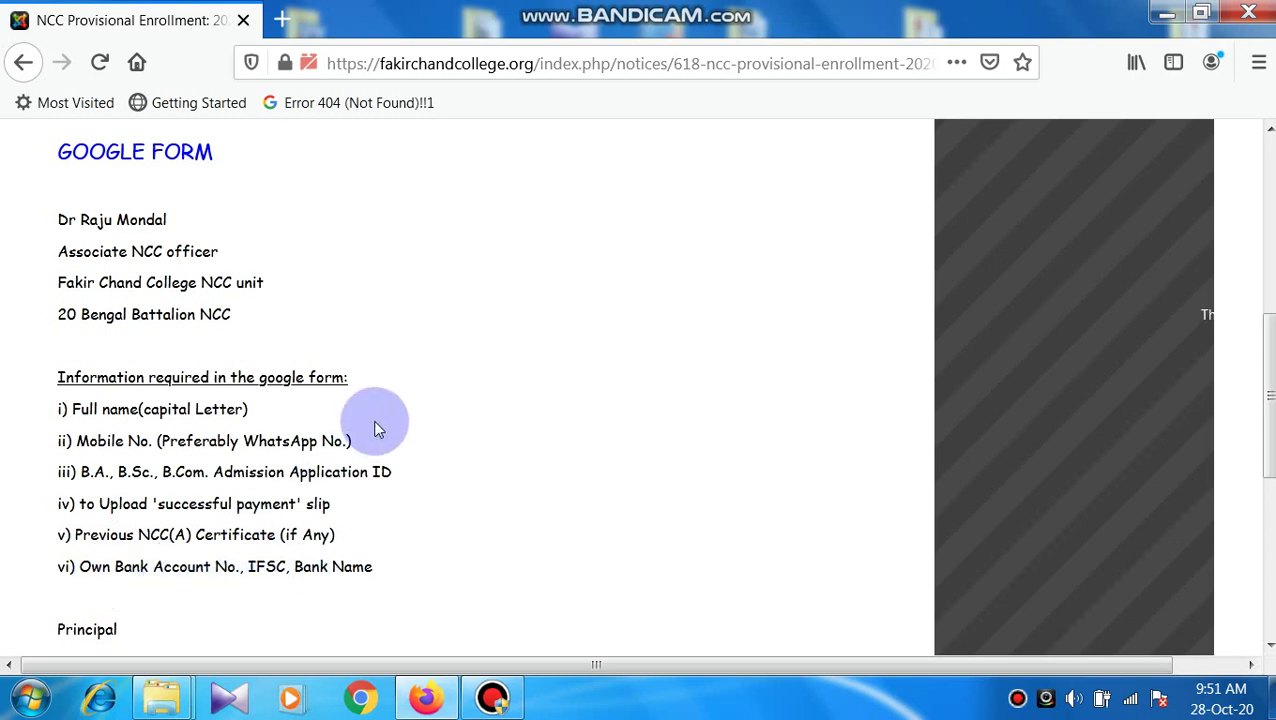
{"action": "scroll", "coordinate": [375, 440], "scroll_direction": "up", "scroll_amount": 3}
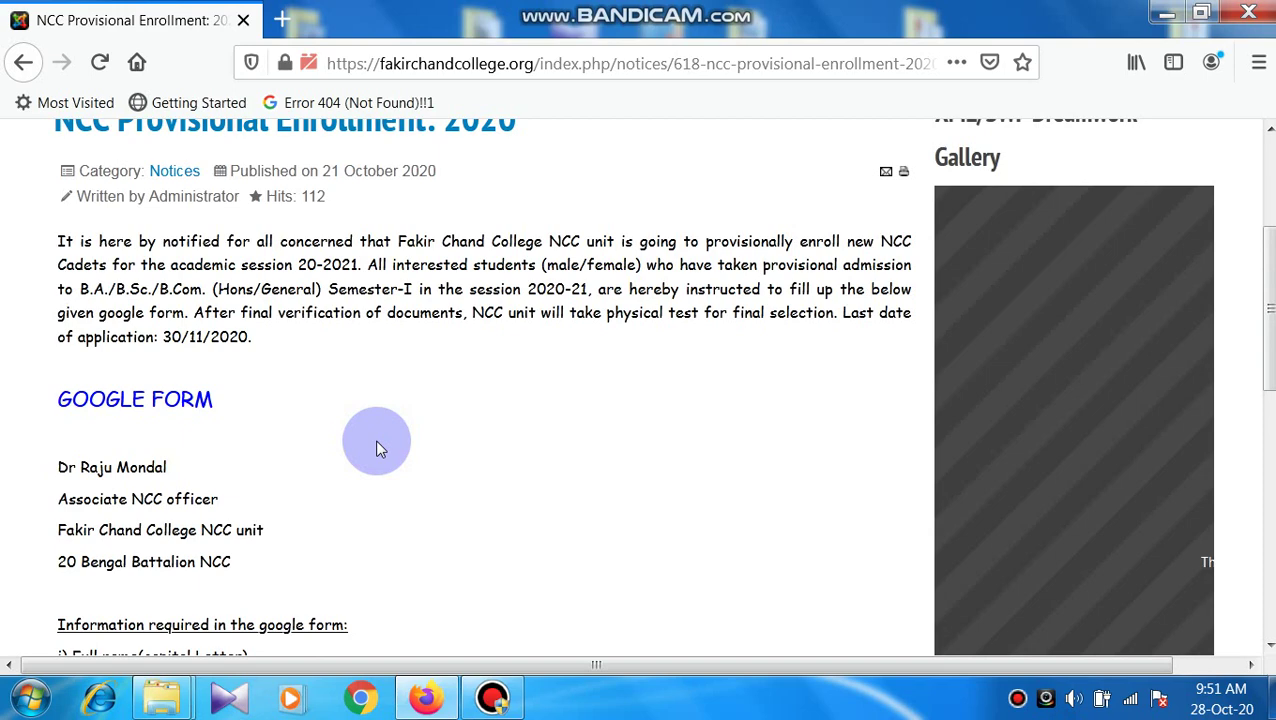
{"action": "left_click", "coordinate": [133, 402]}
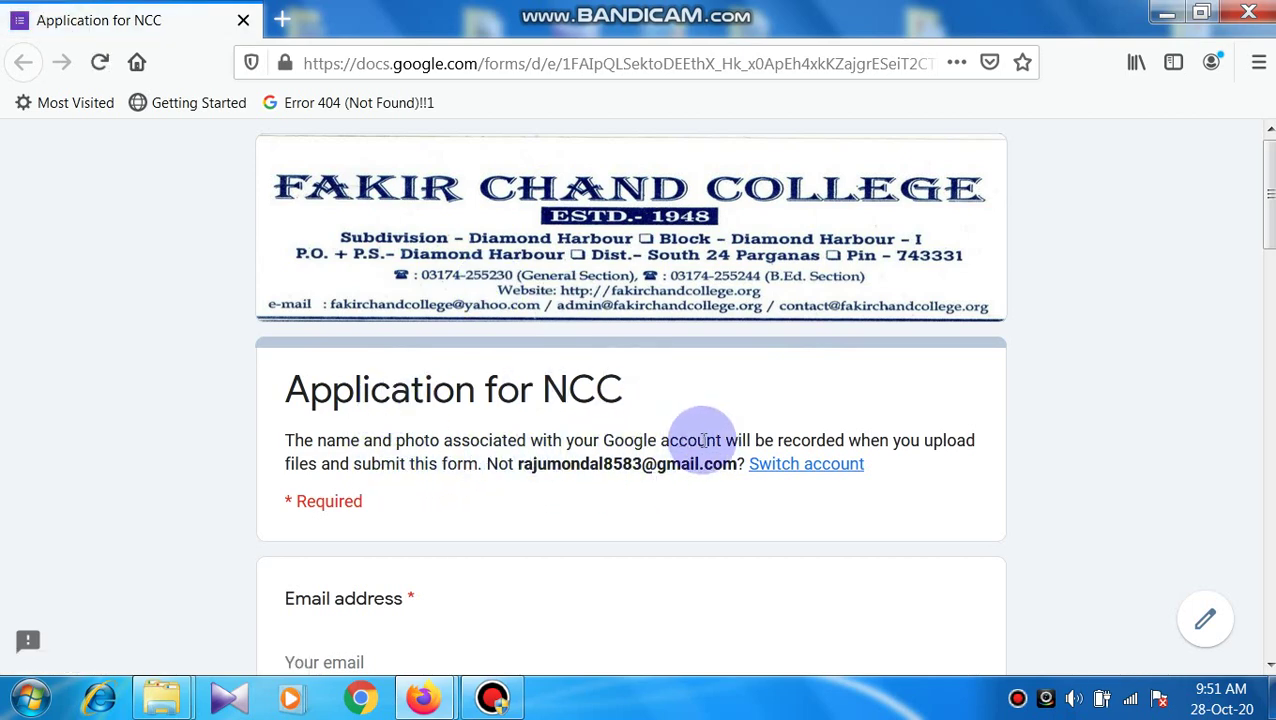
Examine the Application for NCC form's fields from email address to IFSC code, dismissing the Windows color scheme prompts
{"action": "scroll", "coordinate": [526, 489], "scroll_direction": "down", "scroll_amount": 3}
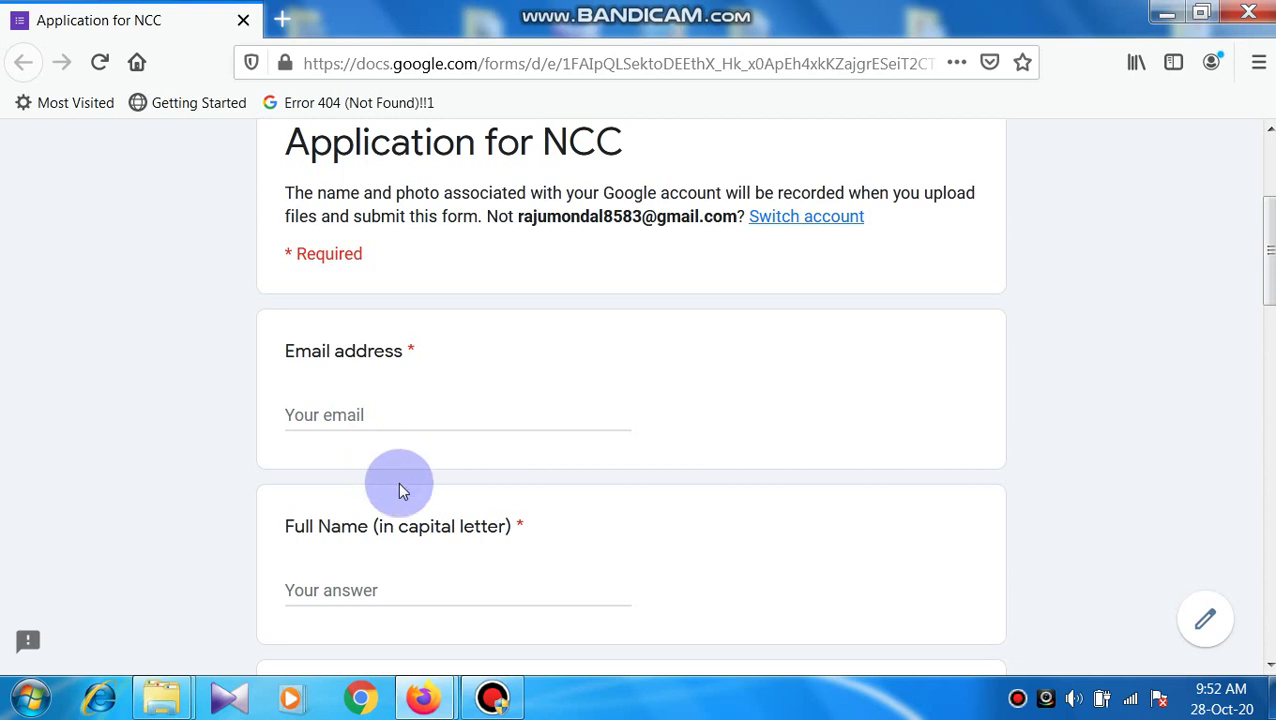
{"action": "scroll", "coordinate": [398, 490], "scroll_direction": "down", "scroll_amount": 2}
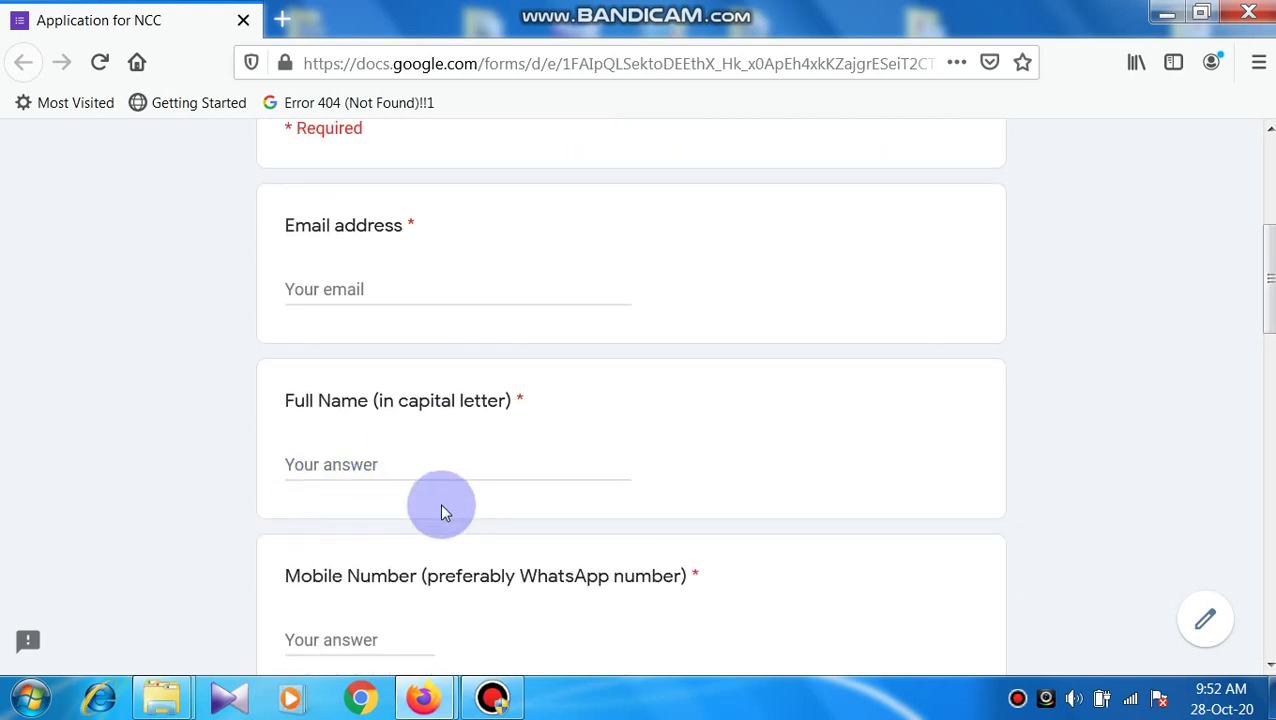
{"action": "scroll", "coordinate": [445, 512], "scroll_direction": "down", "scroll_amount": 4}
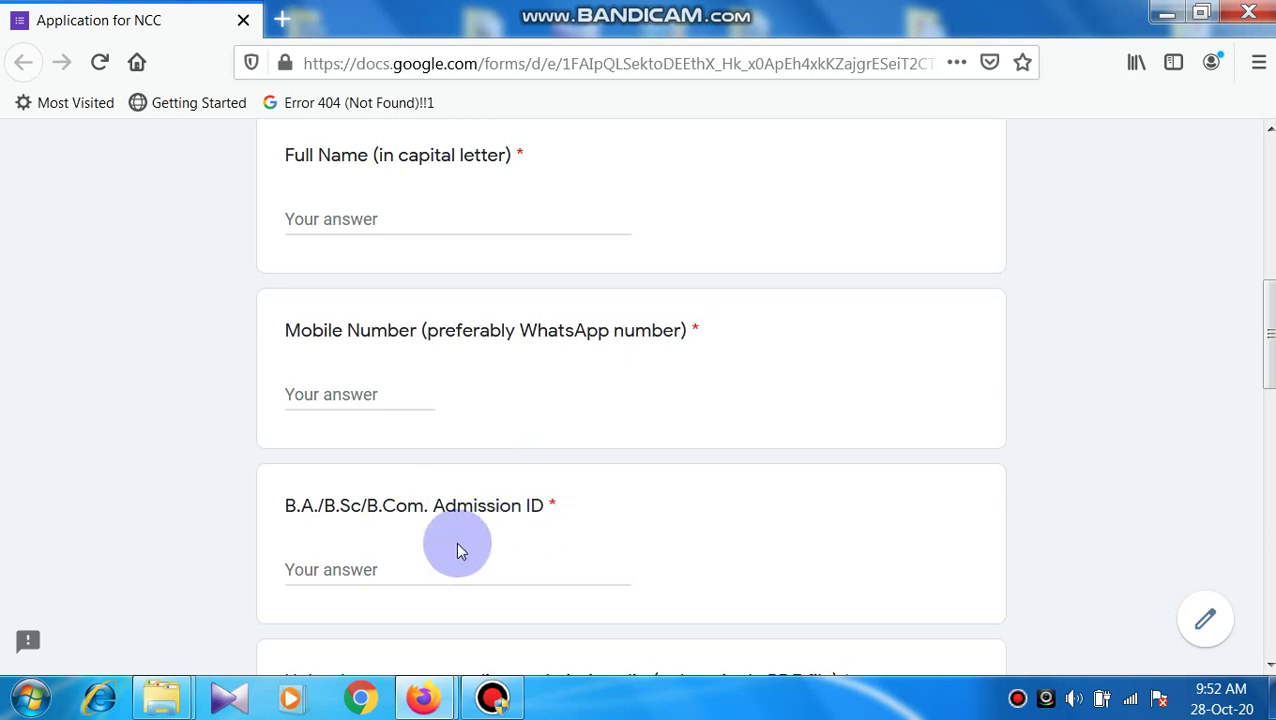
{"action": "scroll", "coordinate": [406, 600], "scroll_direction": "down", "scroll_amount": 3}
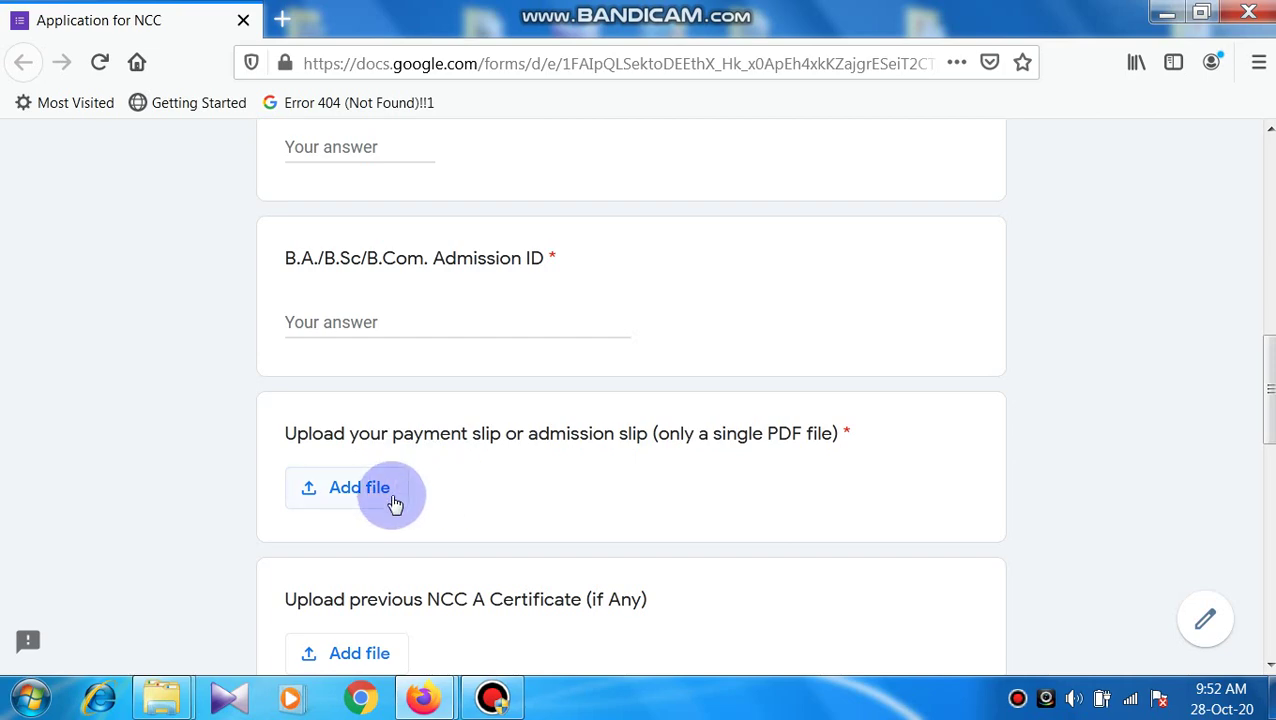
{"action": "scroll", "coordinate": [592, 620], "scroll_direction": "down", "scroll_amount": 2}
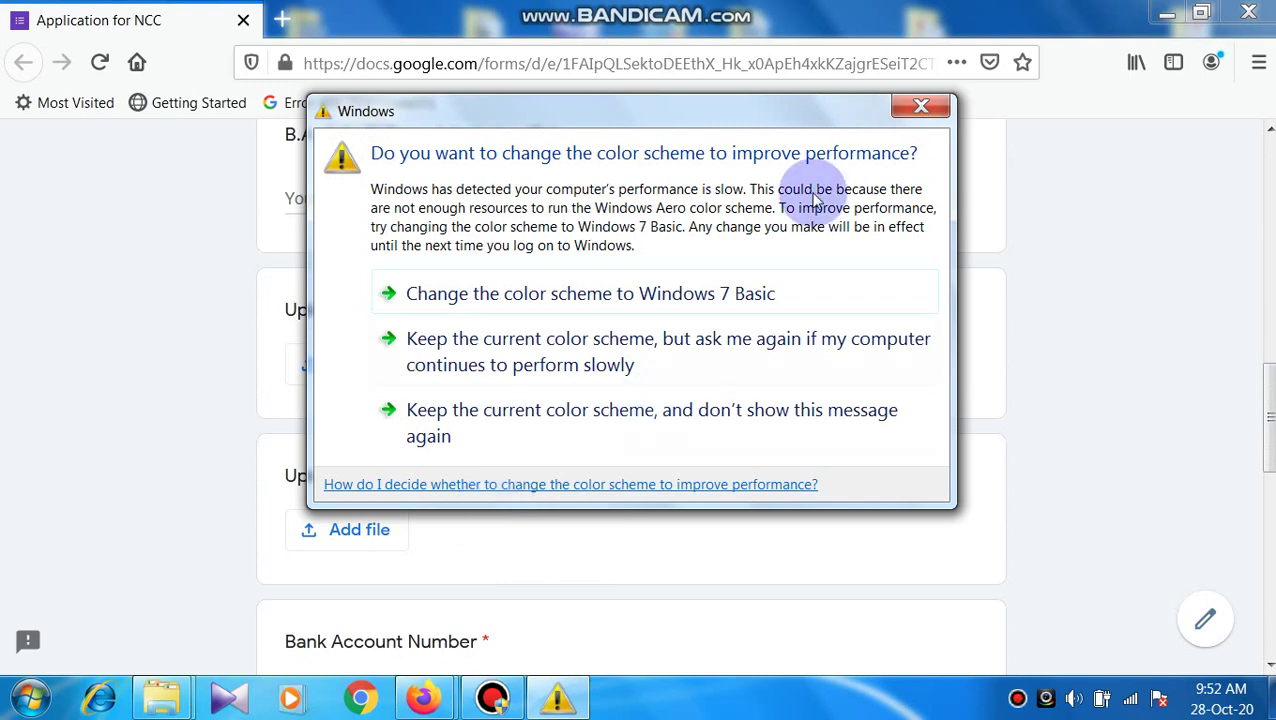
{"action": "left_click", "coordinate": [925, 107]}
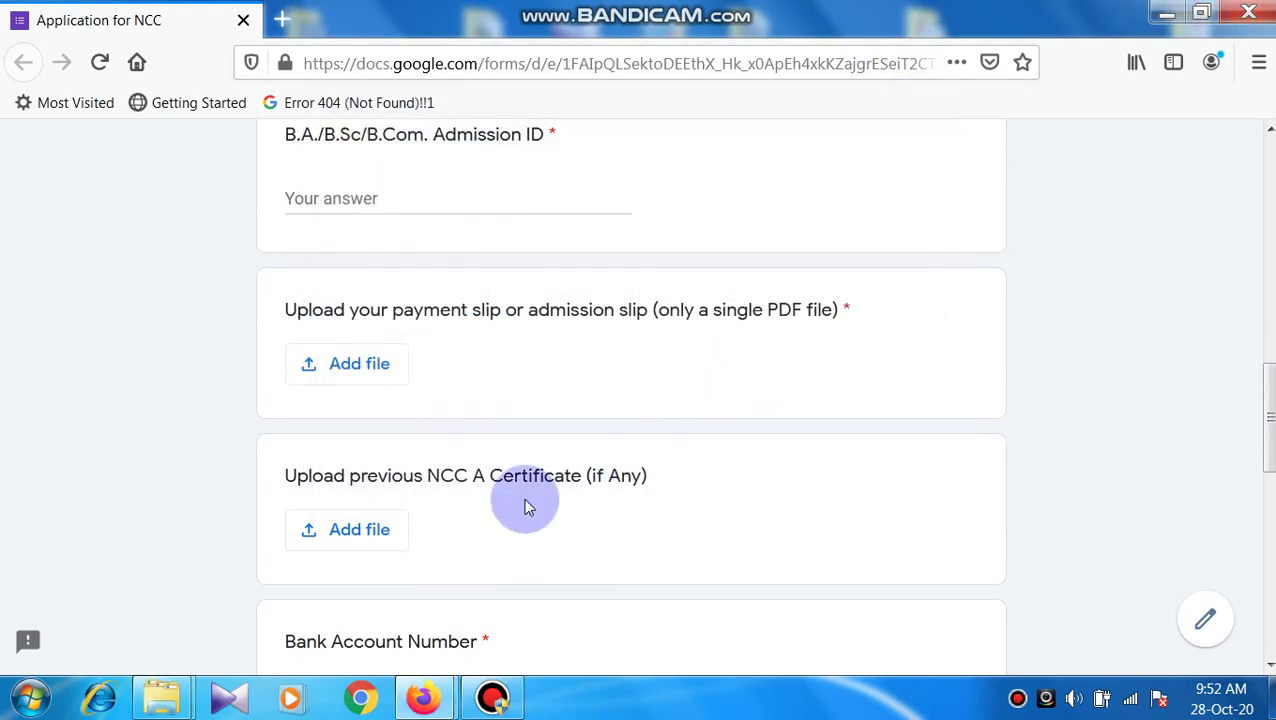
{"action": "scroll", "coordinate": [548, 556], "scroll_direction": "down", "scroll_amount": 5}
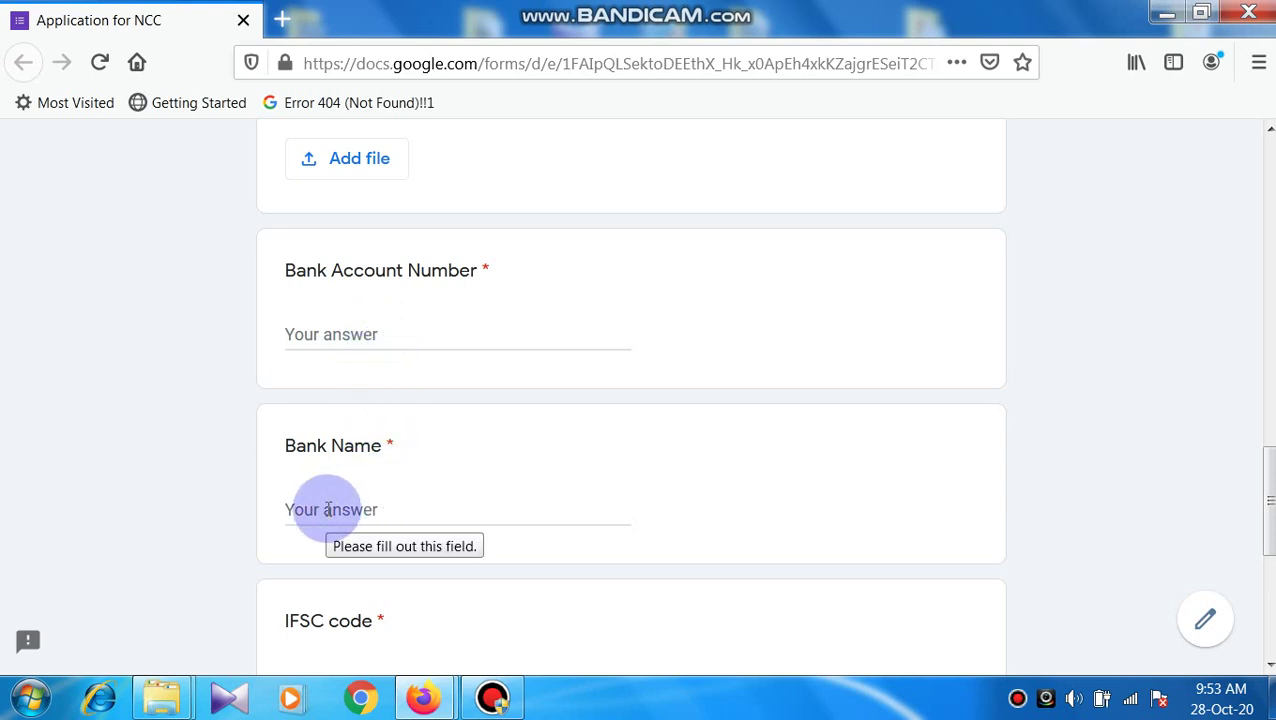
{"action": "scroll", "coordinate": [435, 591], "scroll_direction": "down", "scroll_amount": 3}
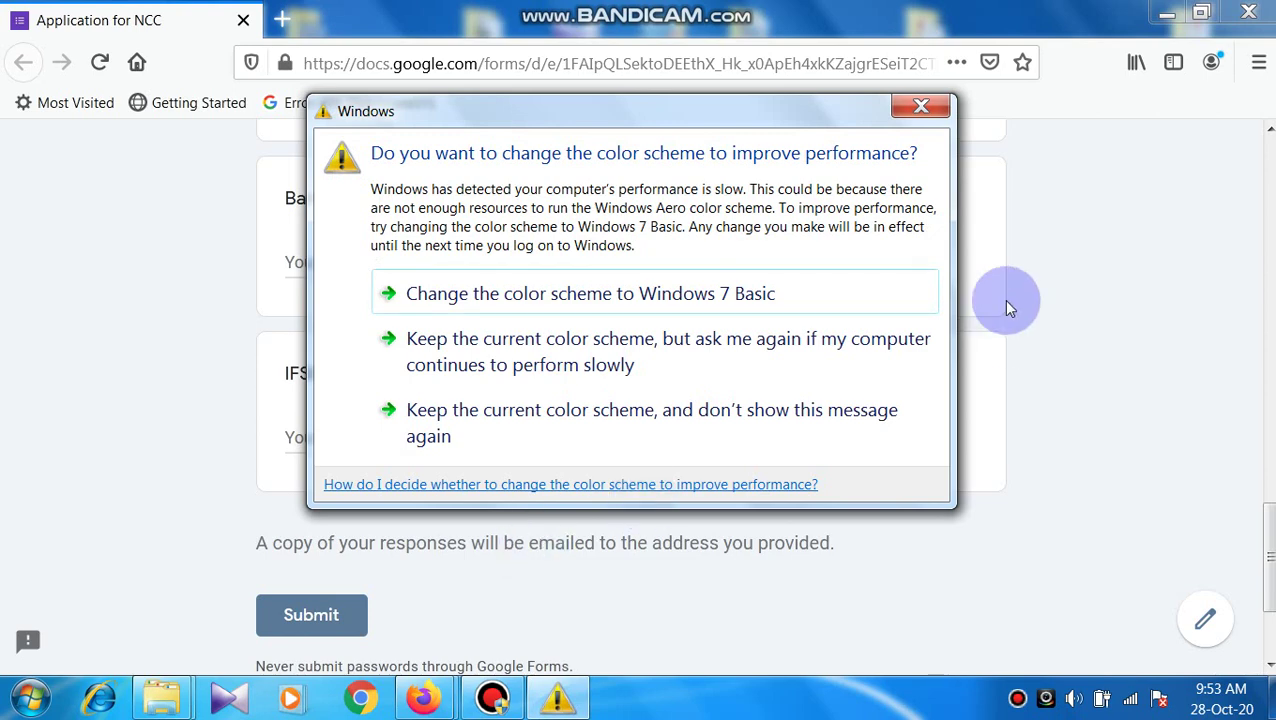
{"action": "left_click", "coordinate": [919, 106]}
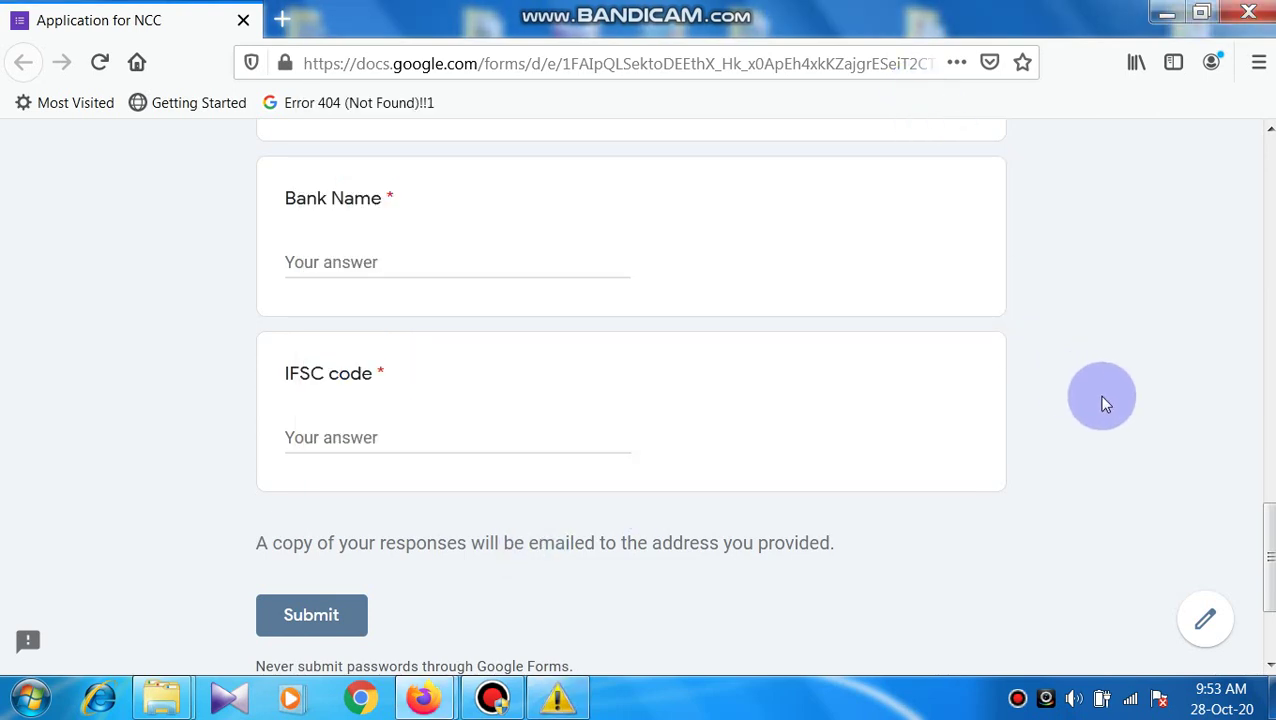
{"action": "scroll", "coordinate": [1105, 403], "scroll_direction": "up", "scroll_amount": 15}
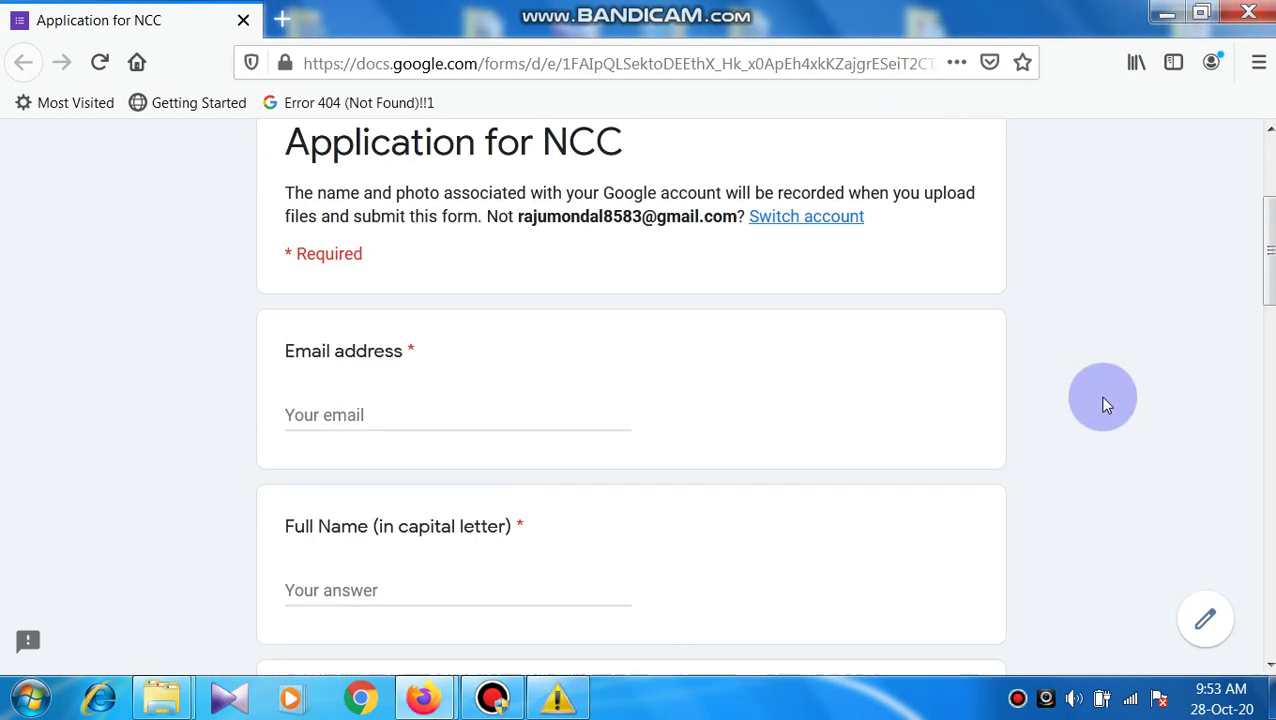
Close the application form window along with the color scheme prompt and return to the NCC enrollment notice
{"action": "left_click", "coordinate": [1250, 18]}
{"action": "left_click", "coordinate": [933, 105]}
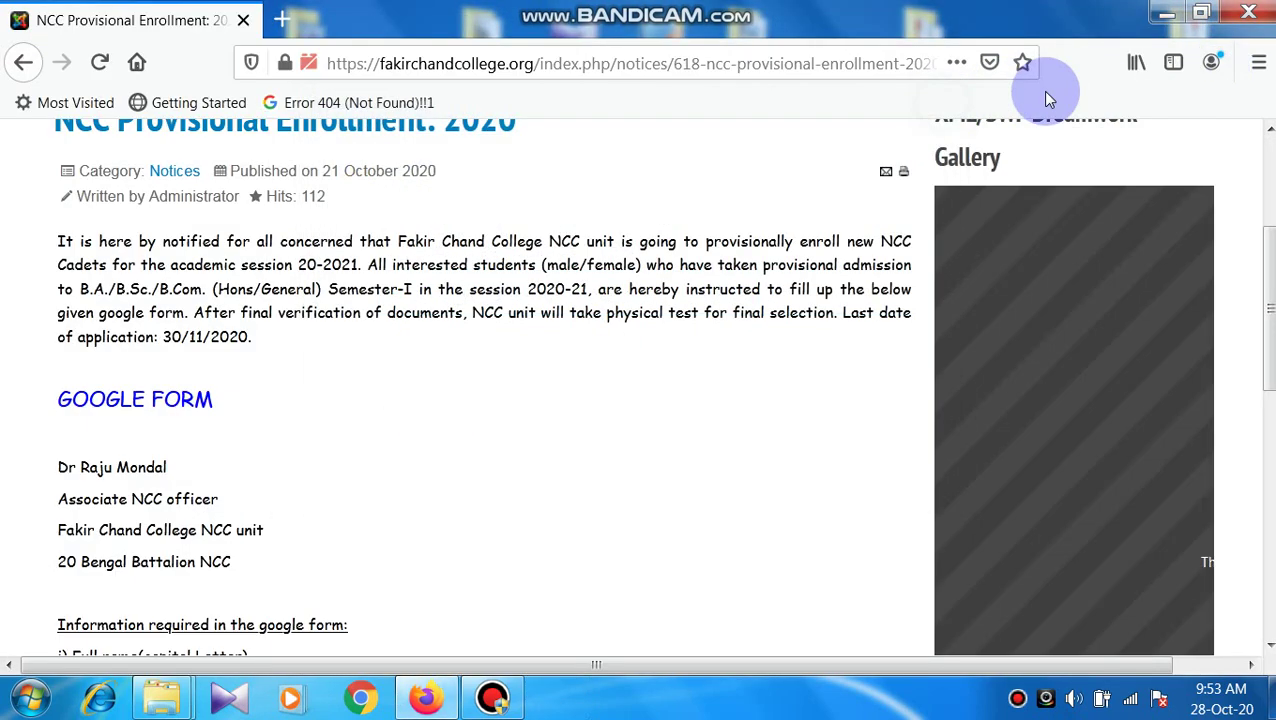
{"action": "scroll", "coordinate": [682, 310], "scroll_direction": "up", "scroll_amount": 5}
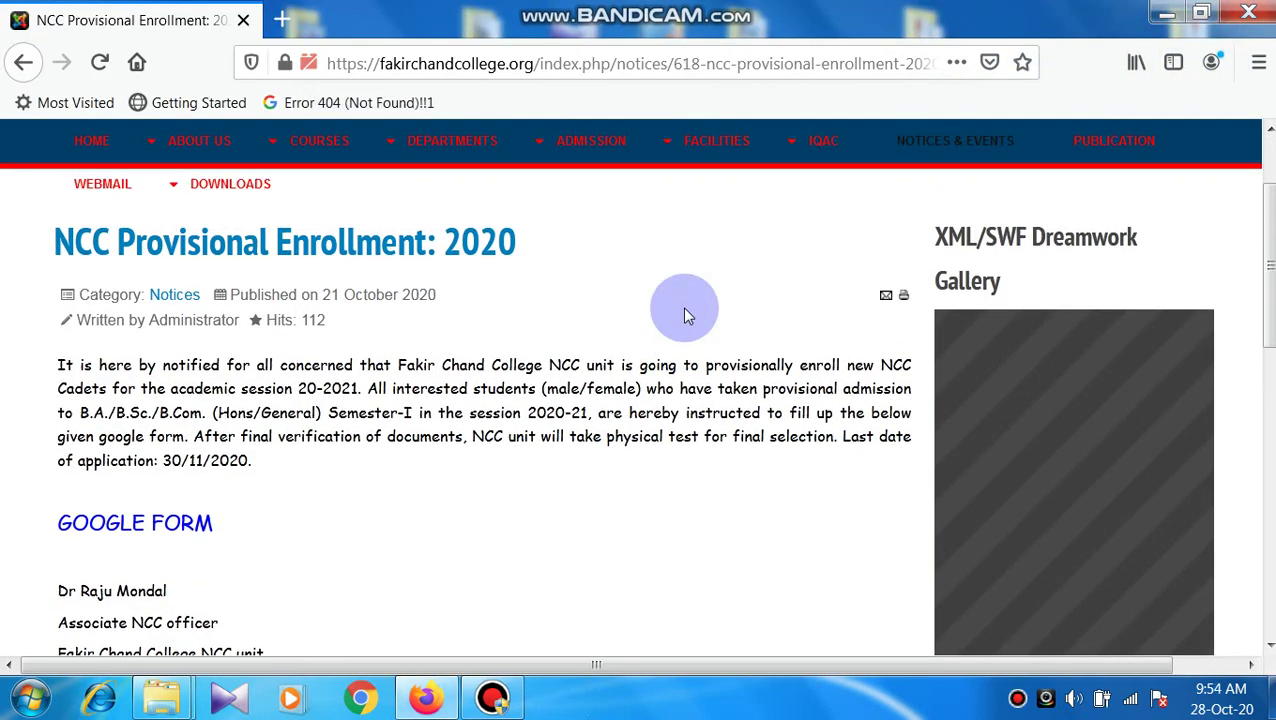